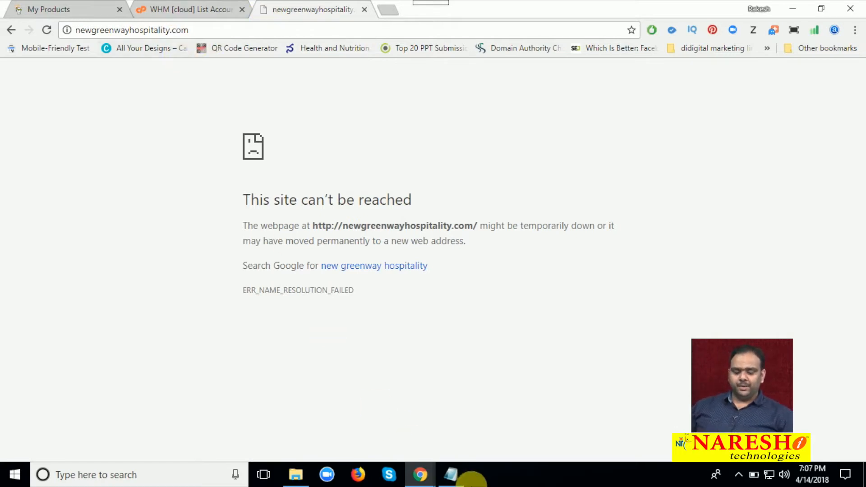
Review the WHM login notes in Notepad and the list of hosted accounts in WHM
{"action": "left_click", "coordinate": [452, 474]}
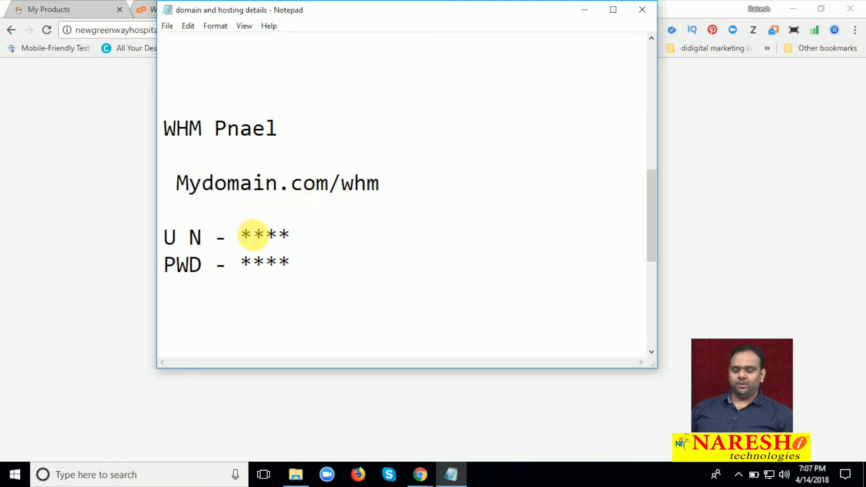
{"action": "left_click", "coordinate": [584, 11]}
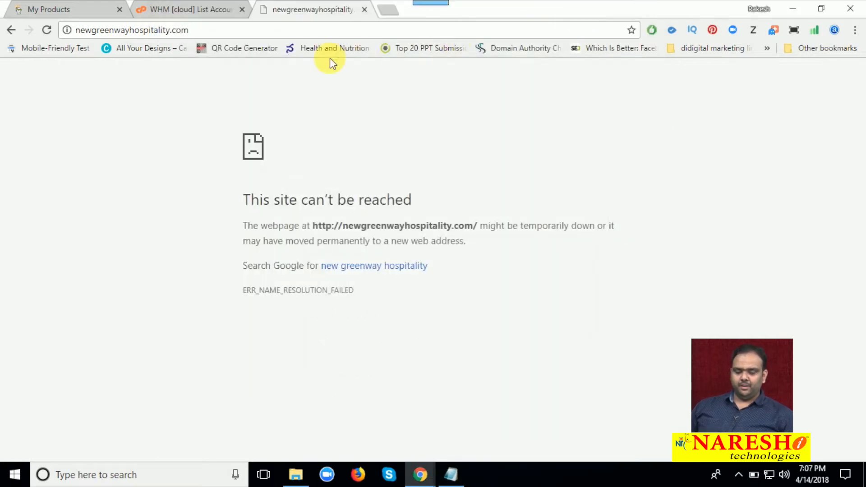
{"action": "left_click", "coordinate": [194, 14]}
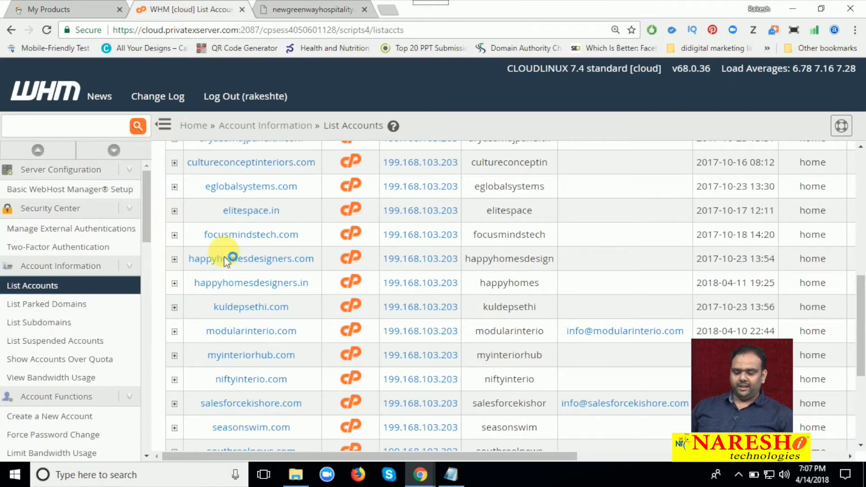
{"action": "scroll", "coordinate": [229, 277], "scroll_direction": "up", "scroll_amount": 5}
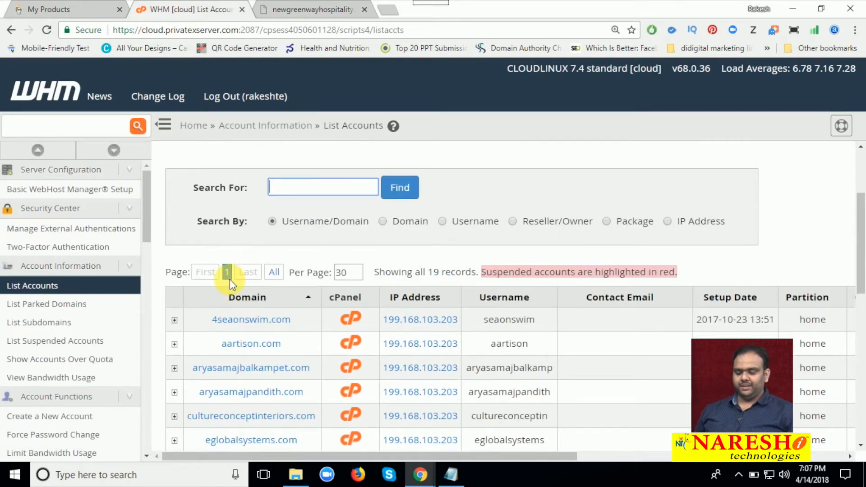
{"action": "scroll", "coordinate": [229, 279], "scroll_direction": "down", "scroll_amount": 4}
{"action": "scroll", "coordinate": [229, 287], "scroll_direction": "down", "scroll_amount": 3}
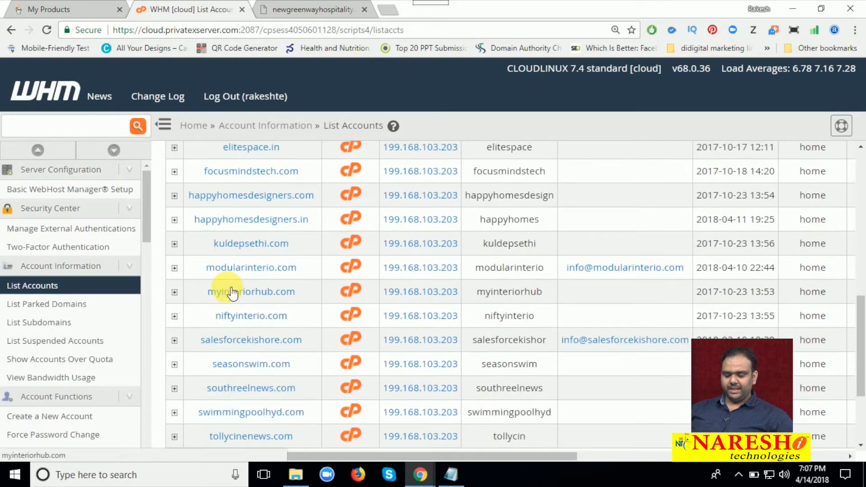
{"action": "scroll", "coordinate": [227, 291], "scroll_direction": "down", "scroll_amount": 2}
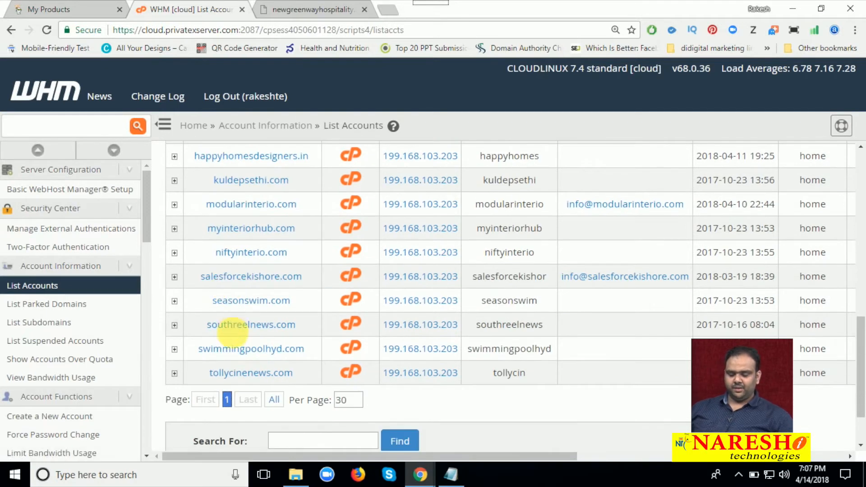
{"action": "scroll", "coordinate": [102, 315], "scroll_direction": "down", "scroll_amount": 1}
Open the Create a New Account form and enter newgreenwayhospitality.com as the domain
{"action": "scroll", "coordinate": [101, 315], "scroll_direction": "down", "scroll_amount": 1}
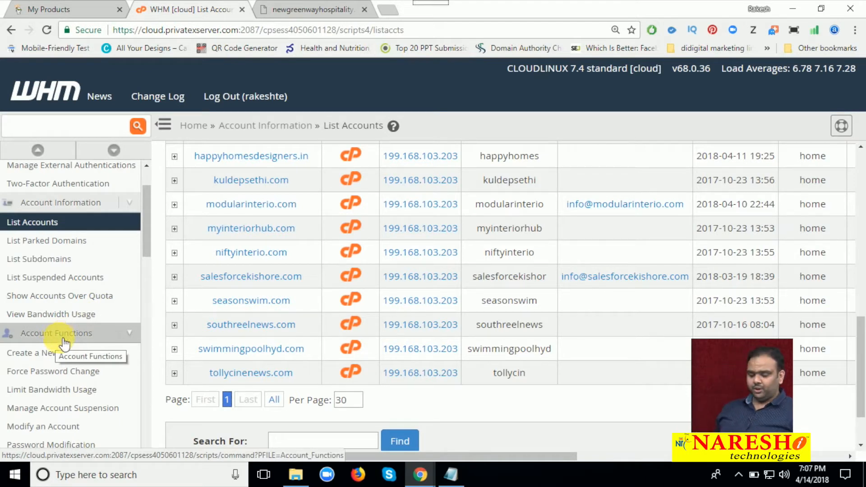
{"action": "left_click", "coordinate": [67, 356]}
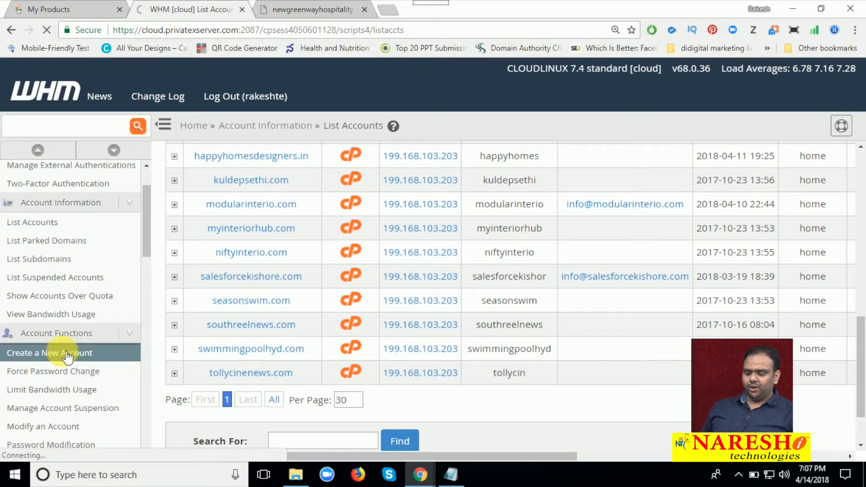
{"action": "left_click", "coordinate": [289, 9]}
{"action": "left_click", "coordinate": [265, 31]}
{"action": "key", "text": "ctrl+c"}
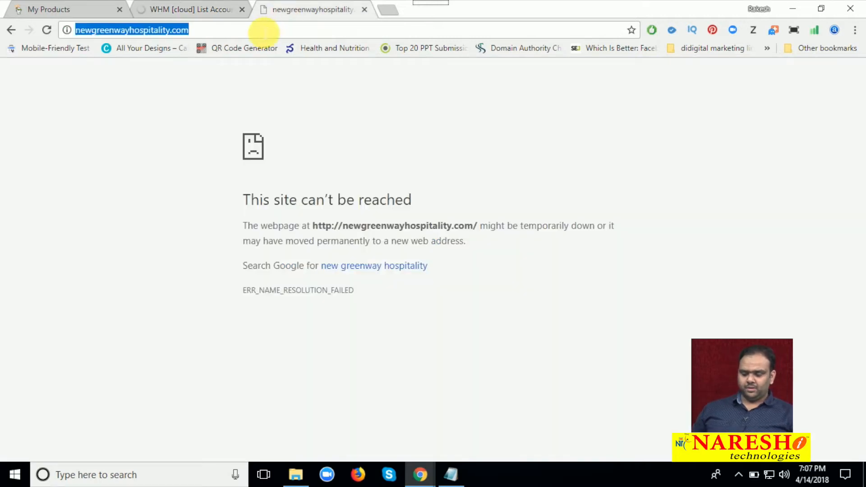
{"action": "left_click", "coordinate": [147, 7]}
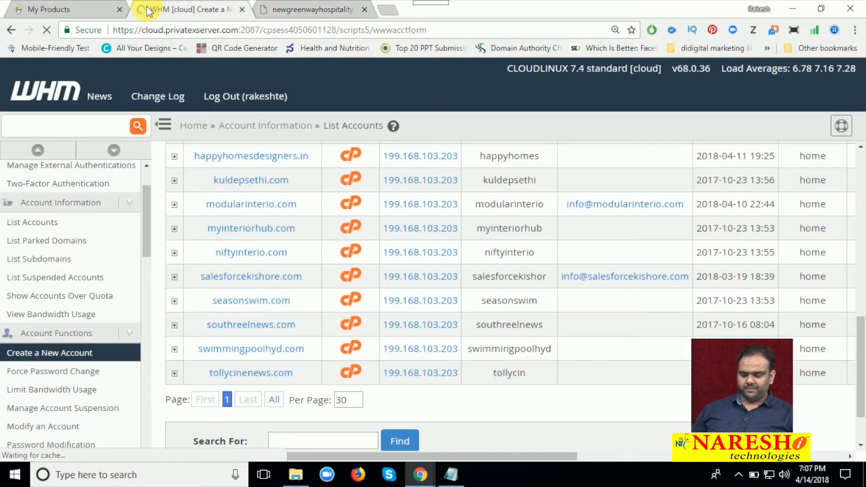
{"action": "scroll", "coordinate": [334, 172], "scroll_direction": "up", "scroll_amount": 2}
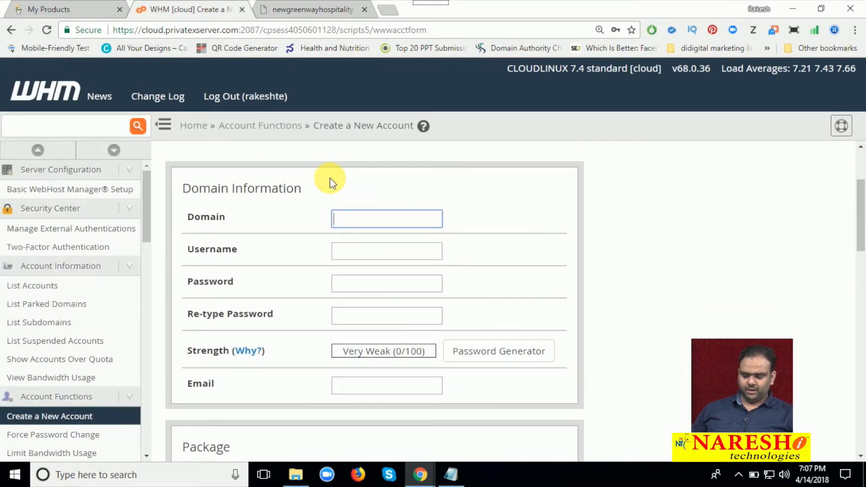
{"action": "key", "text": "ctrl+v"}
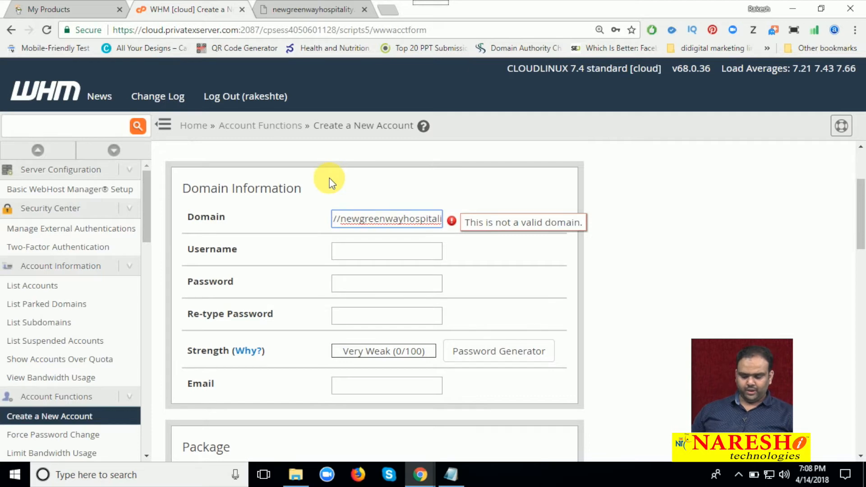
{"action": "key", "text": "Delete"}
{"action": "key", "text": "Delete"}
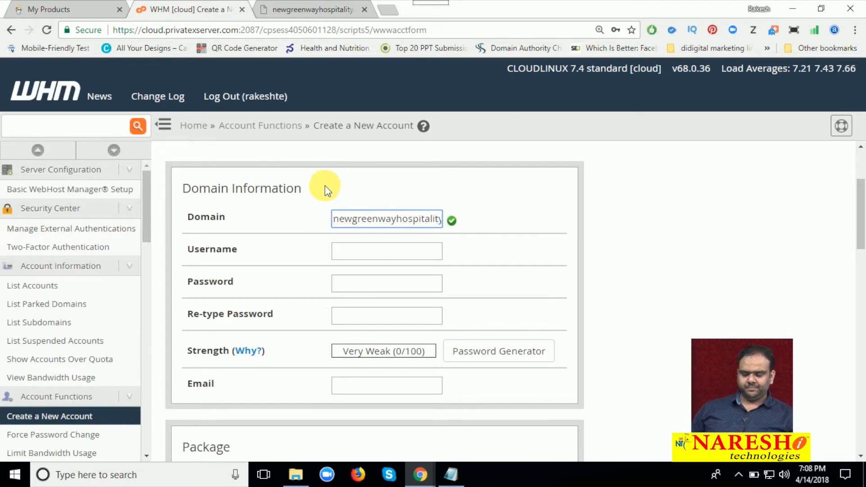
Set the new account's username to newgreenway
{"action": "left_click", "coordinate": [346, 250]}
{"action": "key", "text": "BackSpace"}
{"action": "key", "text": "BackSpace"}
{"action": "key", "text": "BackSpace"}
{"action": "key", "text": "BackSpace"}
{"action": "key", "text": "BackSpace"}
{"action": "key", "text": "Tab"}
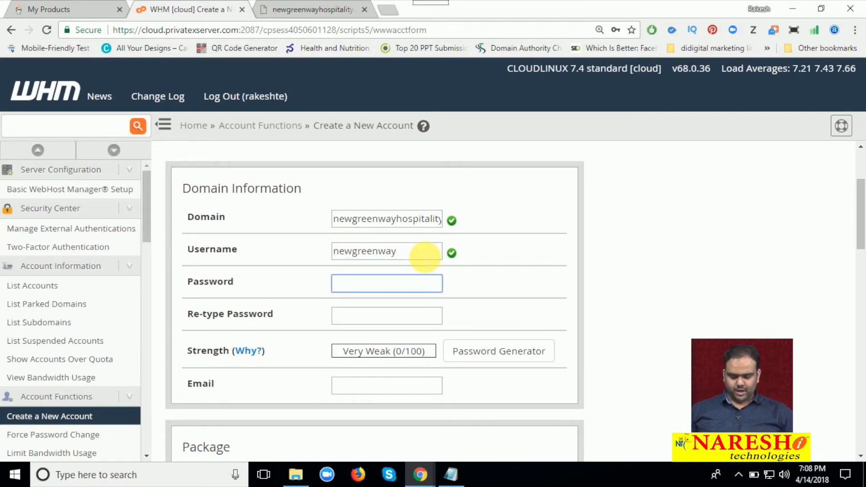
Enter and re-type the account password, and fill in the contact email
{"action": "type", "text": "12345678910"}
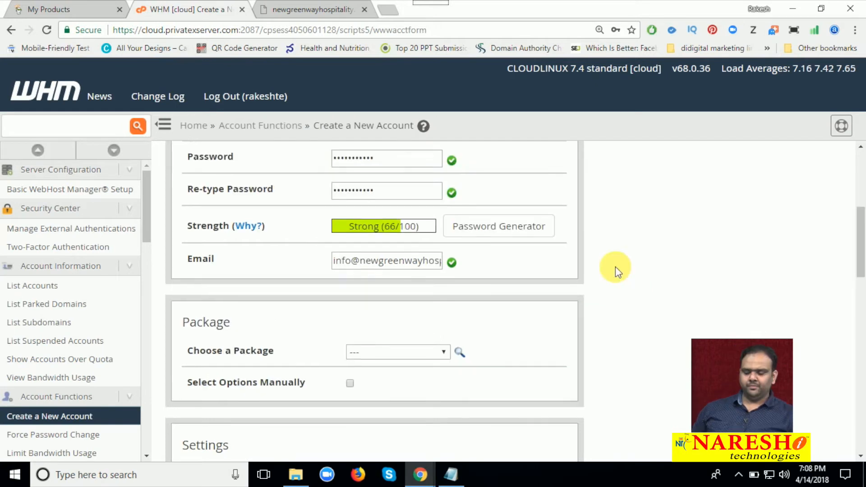
{"action": "scroll", "coordinate": [616, 267], "scroll_direction": "up", "scroll_amount": 4}
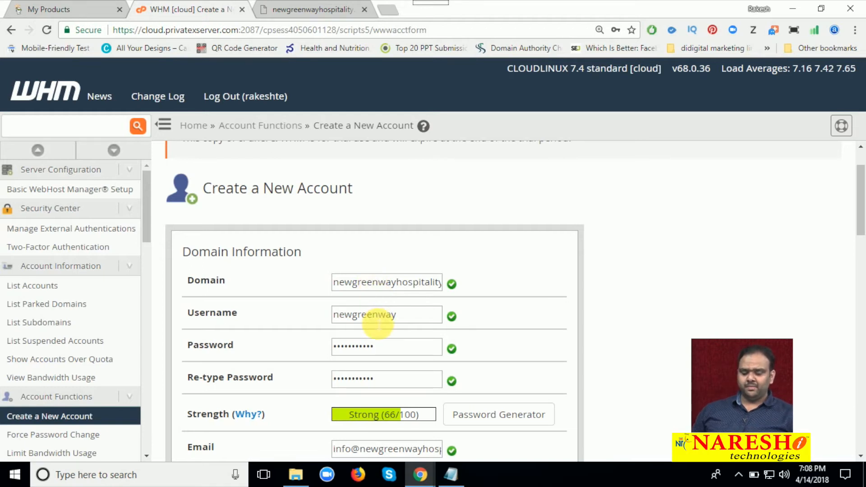
{"action": "scroll", "coordinate": [378, 322], "scroll_direction": "down", "scroll_amount": 1}
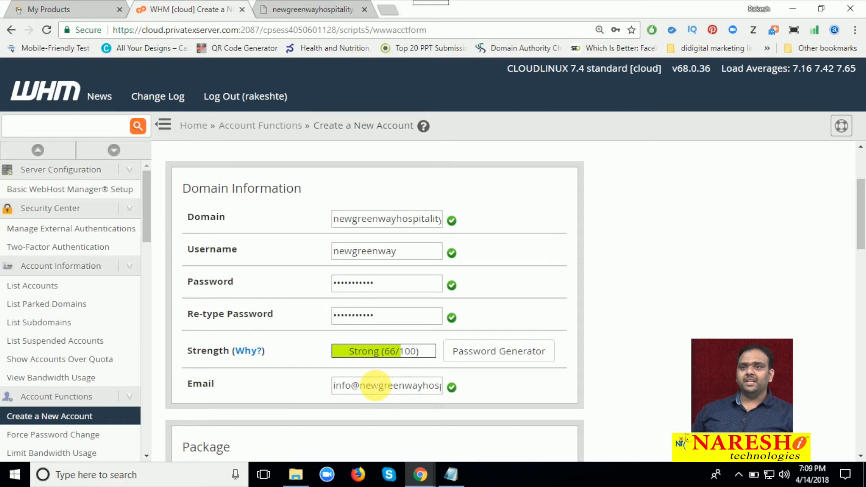
Choose the available test package for the new account
{"action": "scroll", "coordinate": [357, 349], "scroll_direction": "down", "scroll_amount": 5}
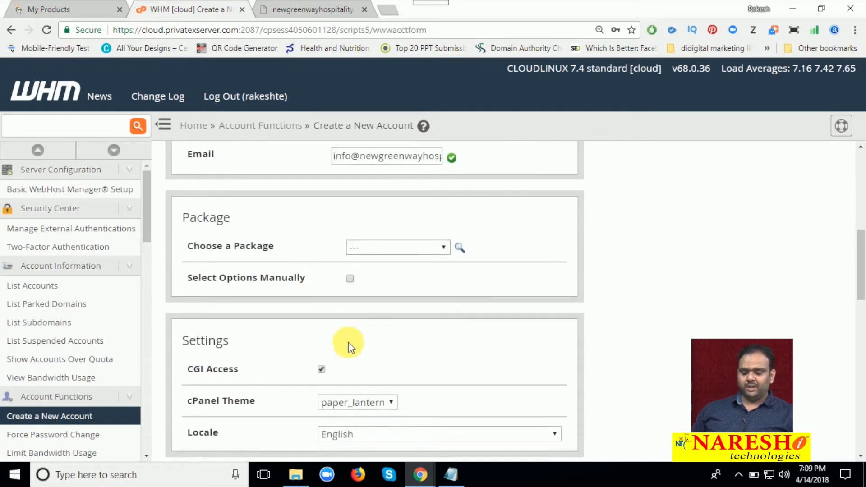
{"action": "left_click", "coordinate": [367, 225]}
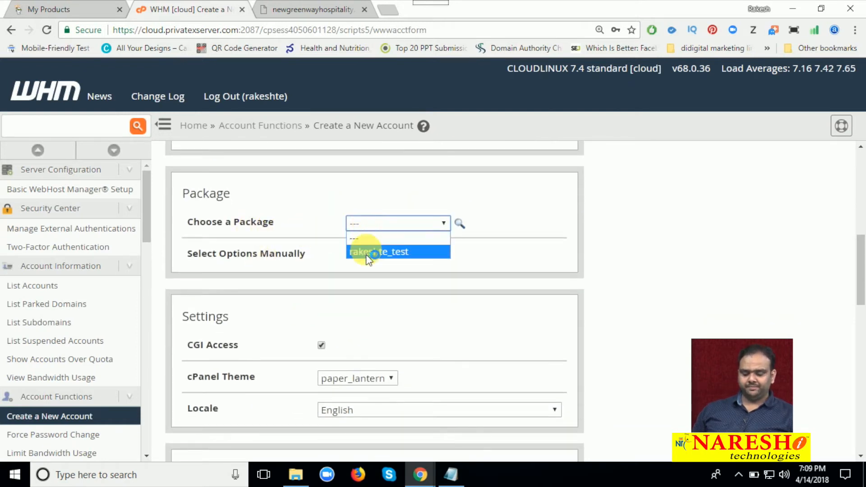
{"action": "left_click", "coordinate": [367, 250]}
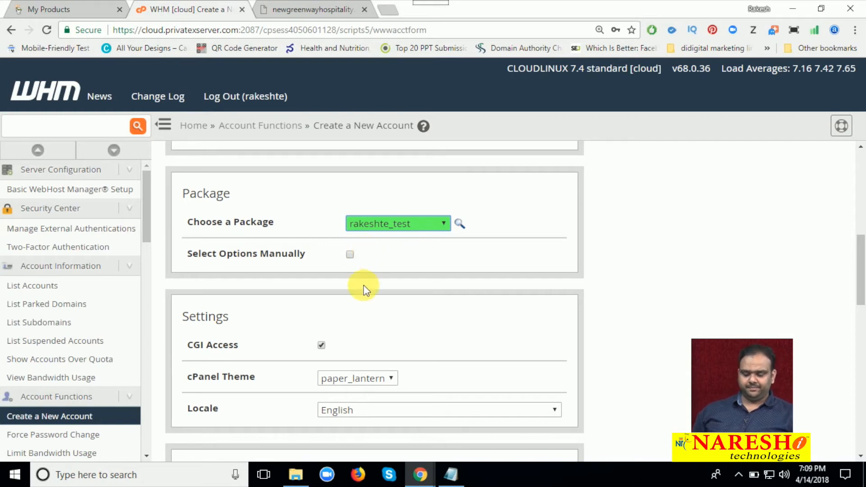
Try manual resource options for the account with a disk space quota of 210000 MB
{"action": "left_click", "coordinate": [350, 256]}
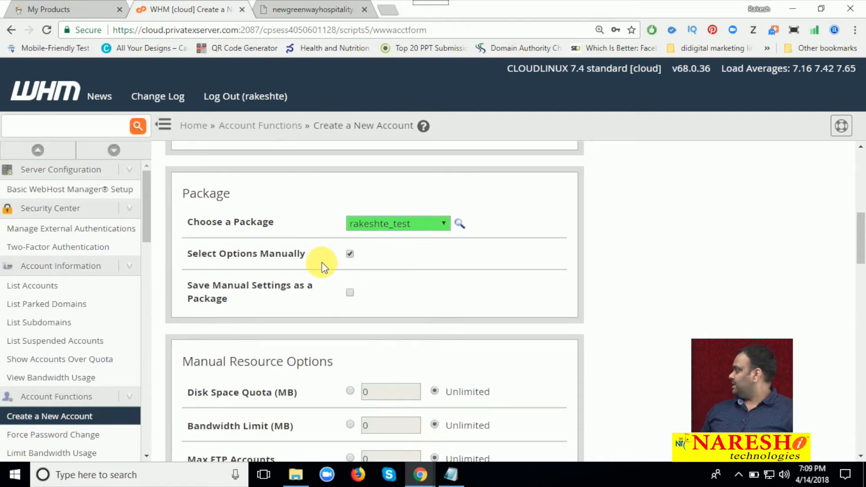
{"action": "scroll", "coordinate": [325, 265], "scroll_direction": "down", "scroll_amount": 4}
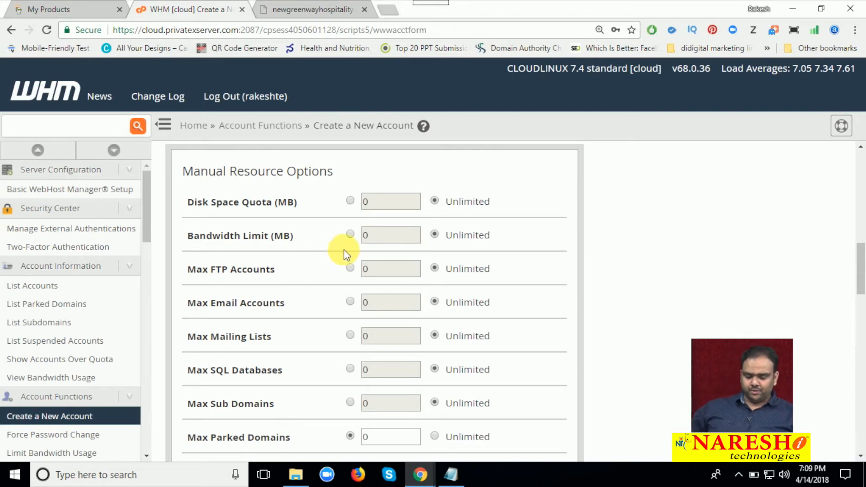
{"action": "left_click", "coordinate": [350, 200]}
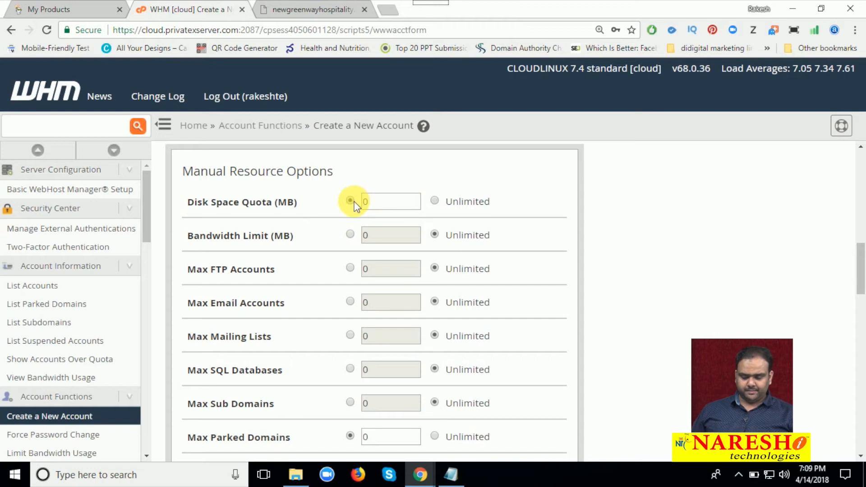
{"action": "type", "text": "210000"}
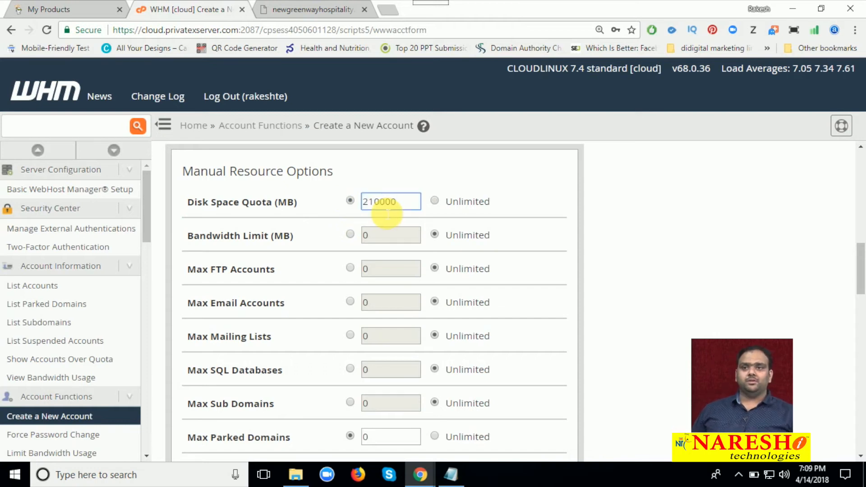
{"action": "left_click", "coordinate": [434, 202]}
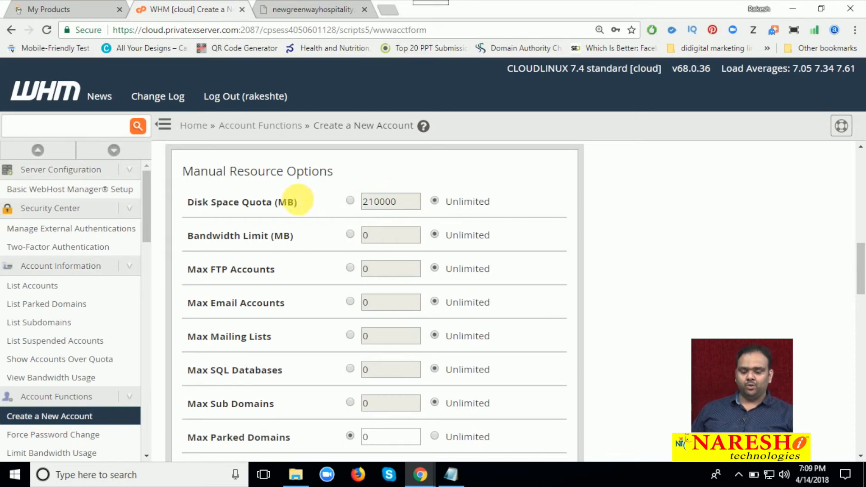
{"action": "scroll", "coordinate": [283, 273], "scroll_direction": "up", "scroll_amount": 2}
{"action": "scroll", "coordinate": [283, 273], "scroll_direction": "up", "scroll_amount": 1}
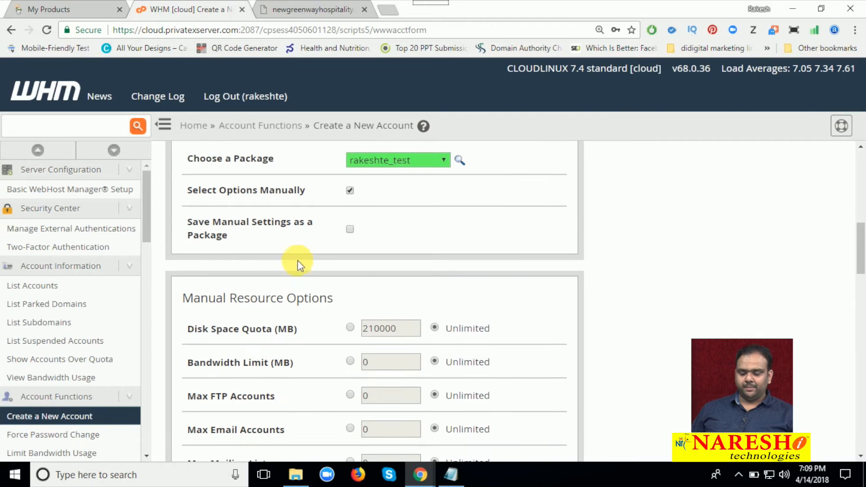
{"action": "left_click", "coordinate": [351, 190]}
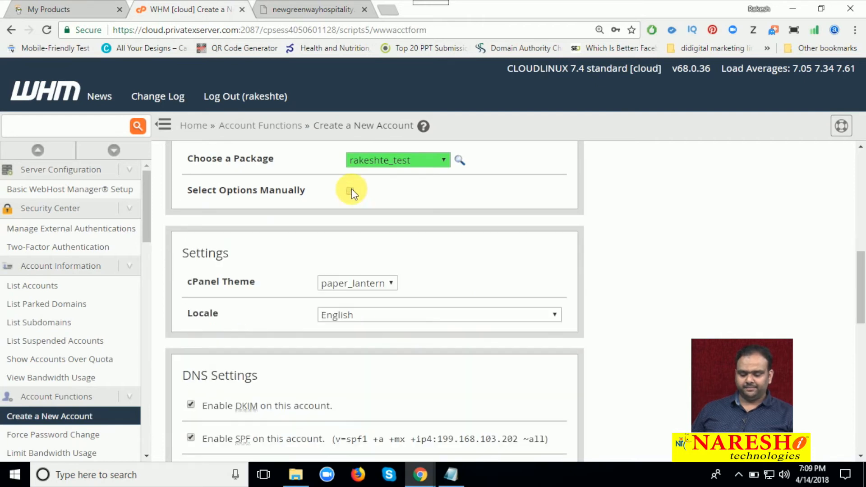
Set mail routing to Automatically Detect Configuration and create the account
{"action": "scroll", "coordinate": [301, 250], "scroll_direction": "down", "scroll_amount": 2}
{"action": "scroll", "coordinate": [302, 254], "scroll_direction": "down", "scroll_amount": 5}
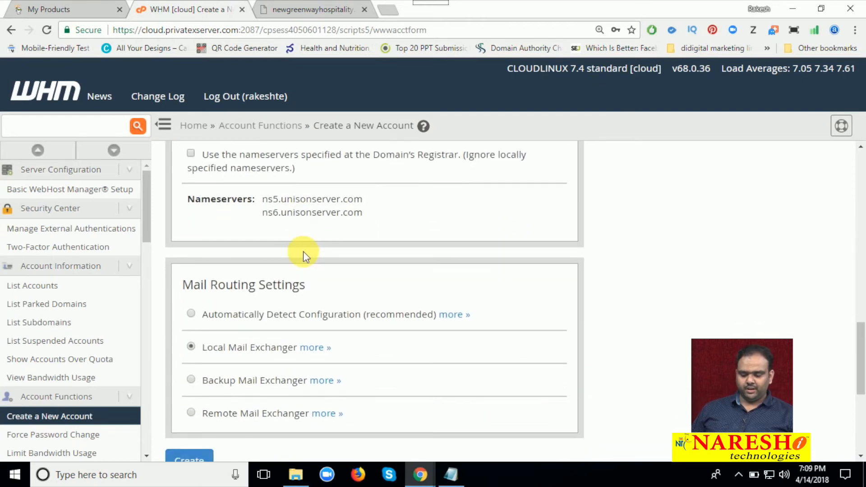
{"action": "scroll", "coordinate": [251, 271], "scroll_direction": "down", "scroll_amount": 4}
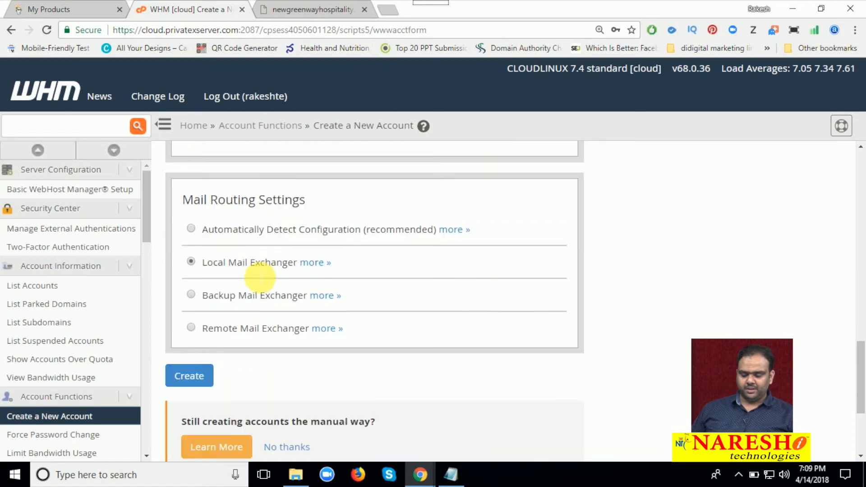
{"action": "scroll", "coordinate": [247, 251], "scroll_direction": "up", "scroll_amount": 1}
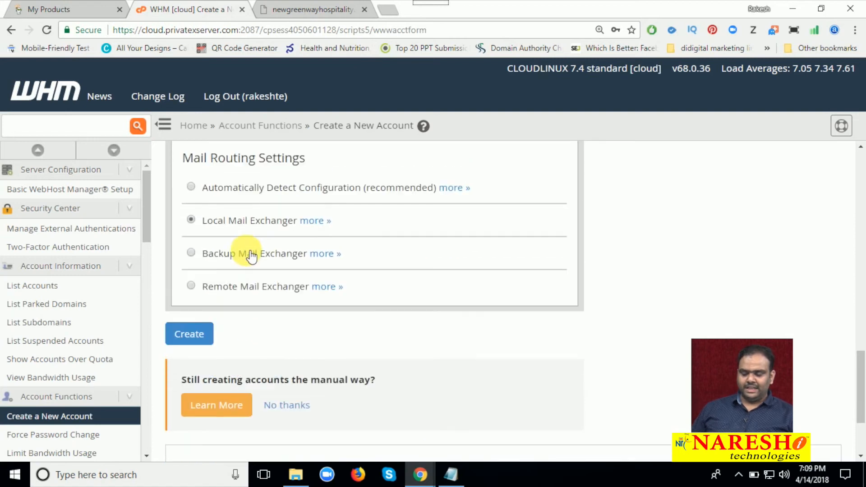
{"action": "left_click", "coordinate": [190, 187]}
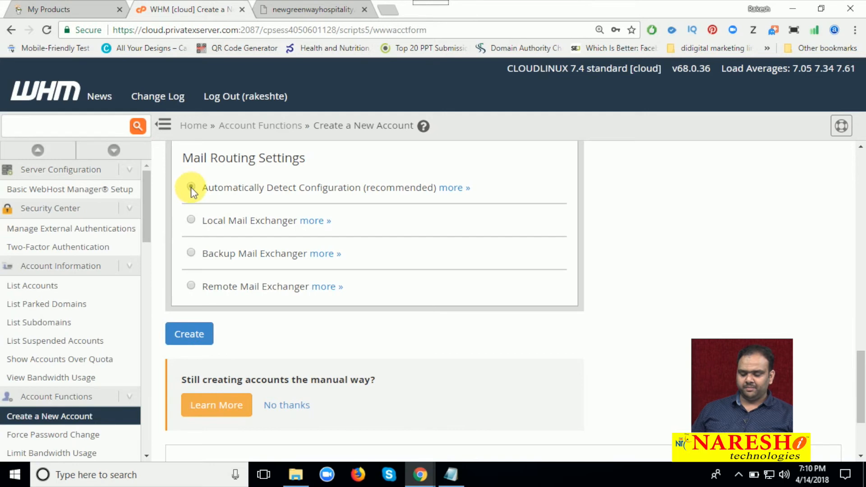
{"action": "left_click", "coordinate": [193, 334]}
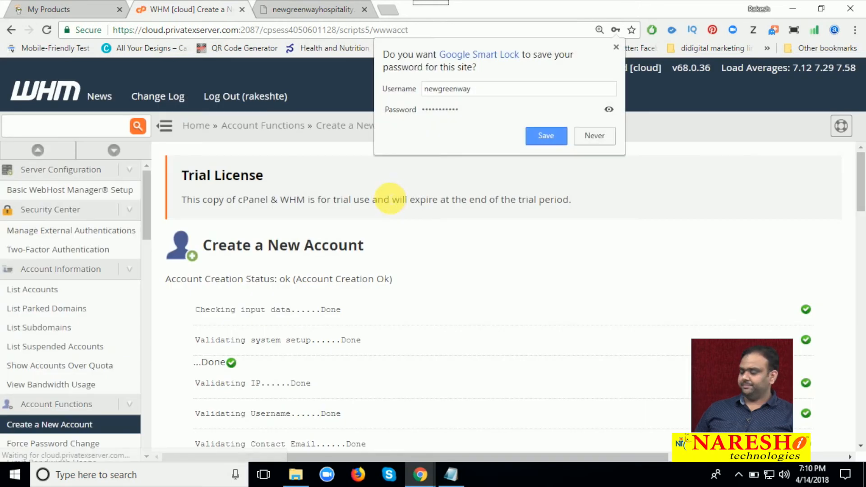
Save the new account's login in the browser and review the account creation log, including its nameservers
{"action": "scroll", "coordinate": [384, 200], "scroll_direction": "down", "scroll_amount": 2}
{"action": "left_click", "coordinate": [532, 142]}
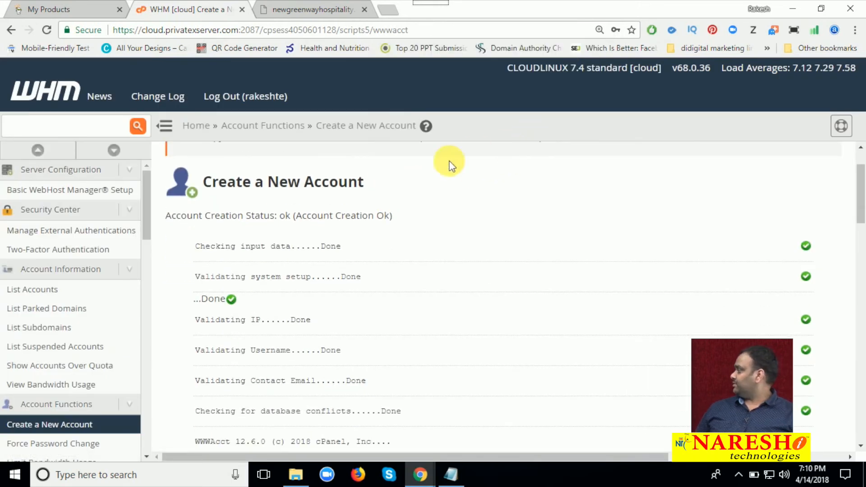
{"action": "scroll", "coordinate": [346, 258], "scroll_direction": "down", "scroll_amount": 4}
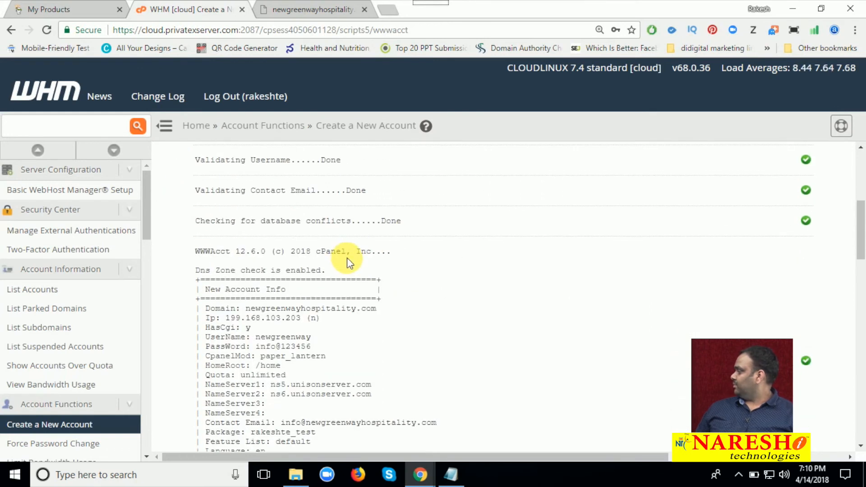
{"action": "scroll", "coordinate": [347, 258], "scroll_direction": "down", "scroll_amount": 3}
{"action": "scroll", "coordinate": [347, 256], "scroll_direction": "up", "scroll_amount": 5}
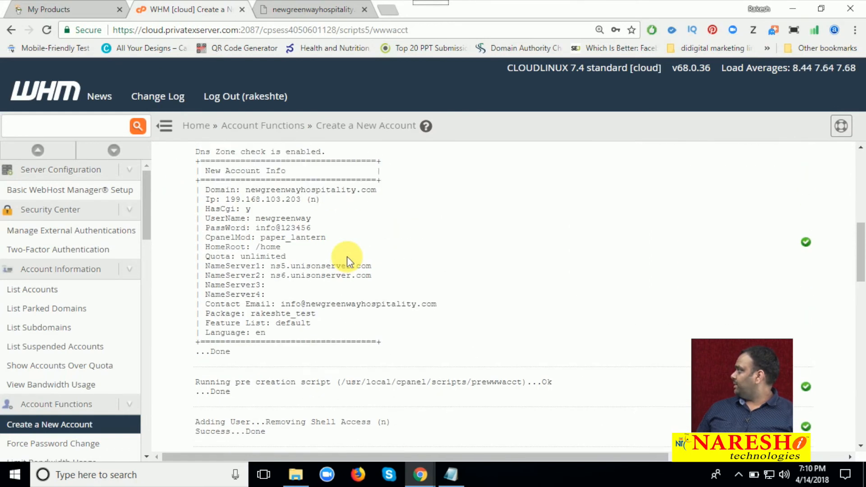
{"action": "scroll", "coordinate": [347, 255], "scroll_direction": "up", "scroll_amount": 3}
Return to the domain's page, then switch to Notepad and complete the cPanel address in the hosting notes as mydomain.com/cpanel
{"action": "left_click", "coordinate": [309, 12]}
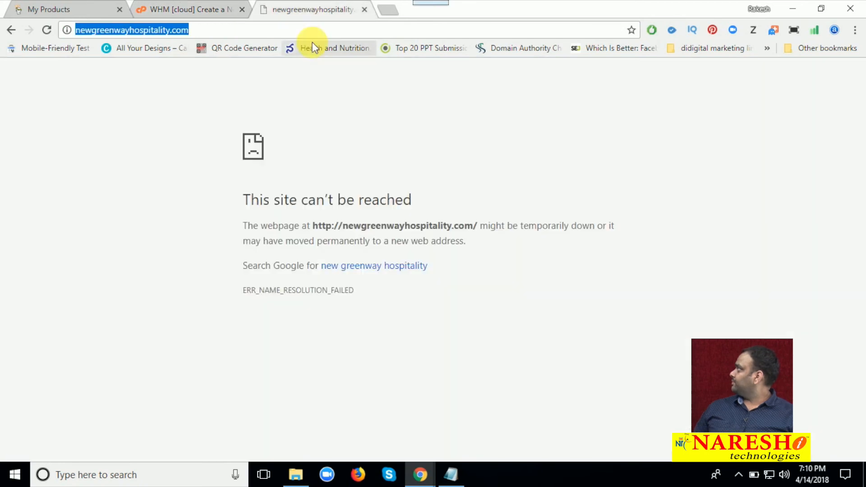
{"action": "left_click", "coordinate": [307, 30]}
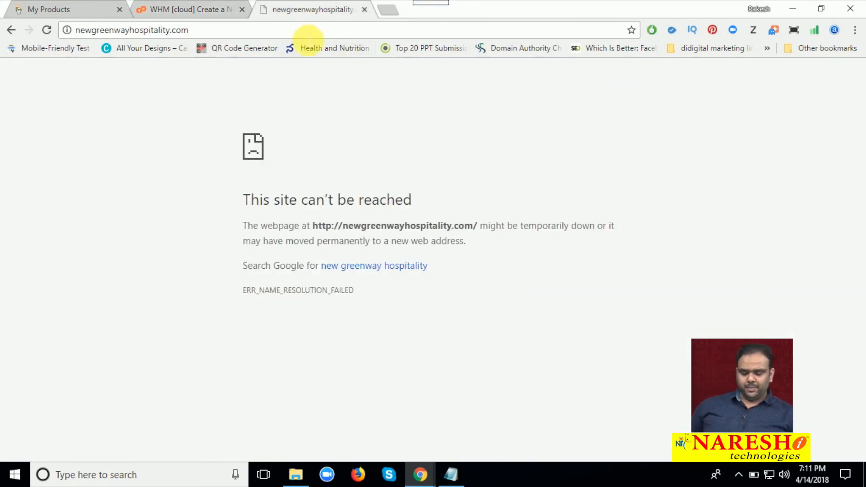
{"action": "left_click", "coordinate": [453, 484]}
{"action": "scroll", "coordinate": [381, 261], "scroll_direction": "down", "scroll_amount": 5}
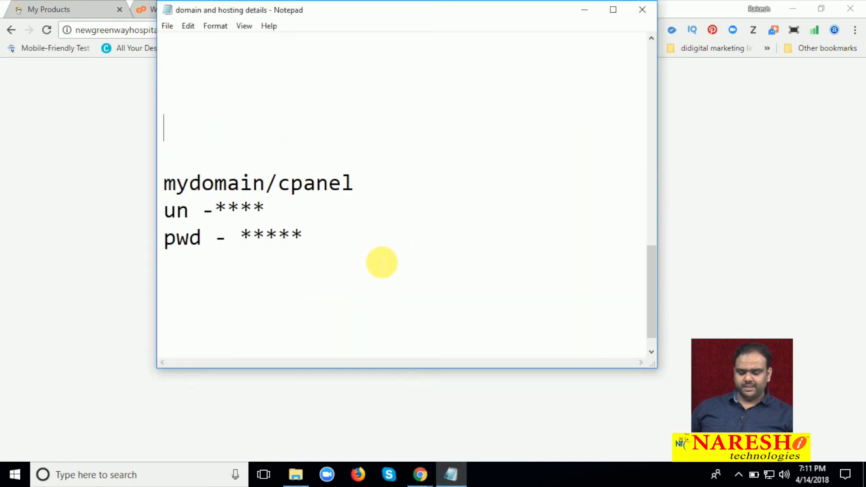
{"action": "left_click", "coordinate": [266, 183]}
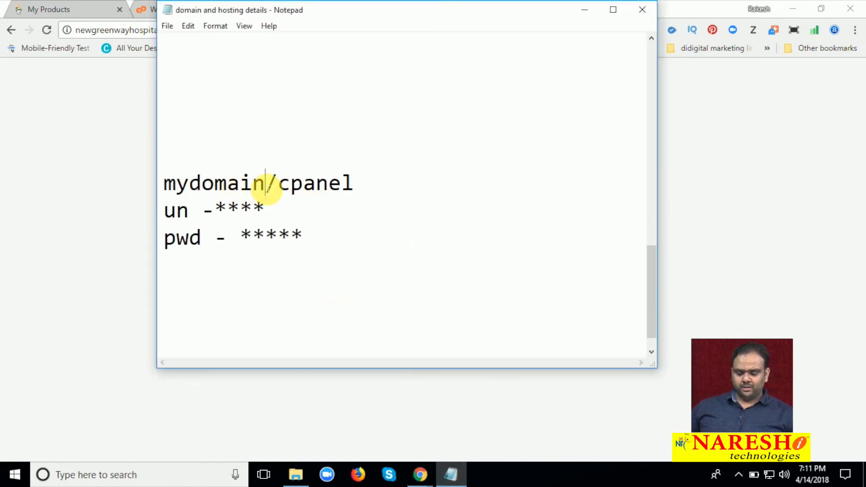
{"action": "type", "text": ".com"}
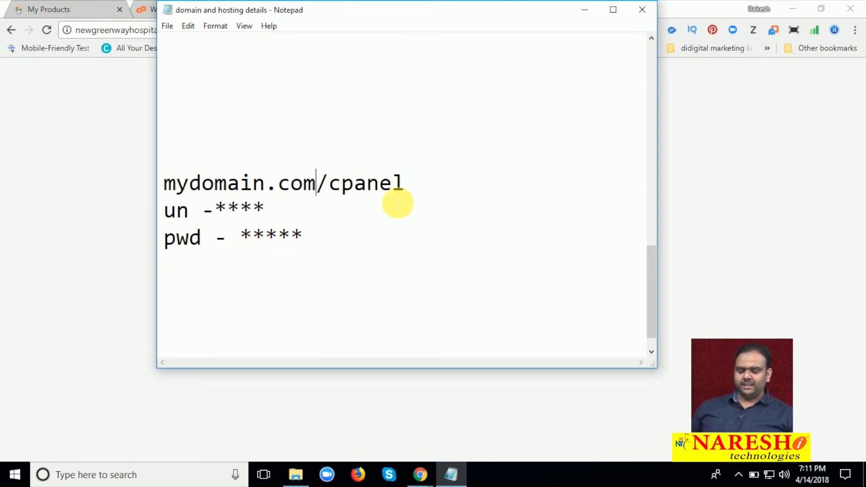
{"action": "left_click", "coordinate": [584, 11]}
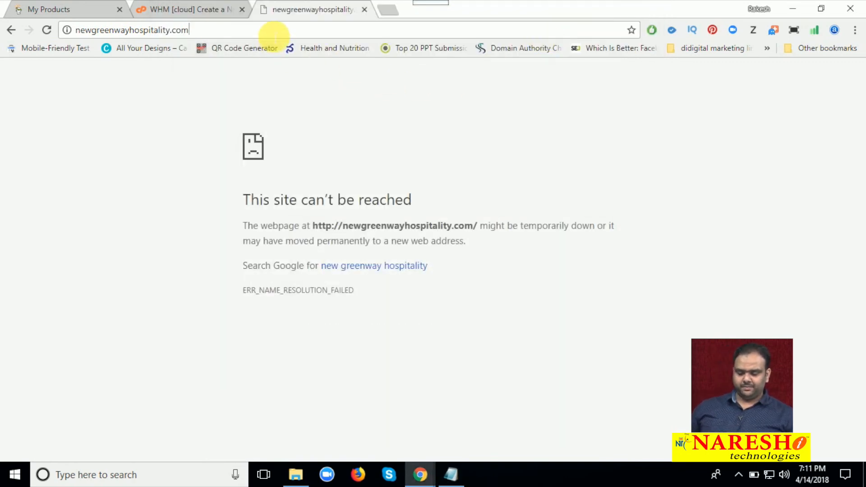
Open the domain's cPanel login page at newgreenwayhospitality.com/cpanel
{"action": "type", "text": "/cpanel"}
{"action": "left_click_drag", "start_coordinate": [130, 29], "coordinate": [75, 30]}
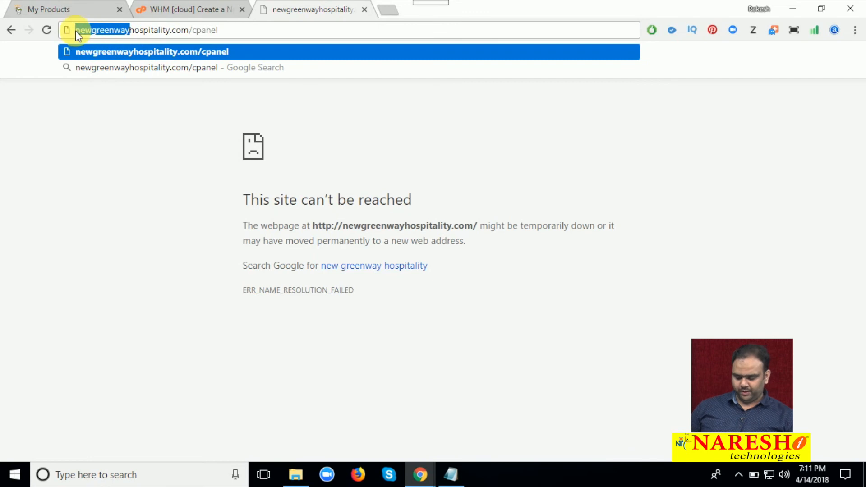
{"action": "left_click", "coordinate": [262, 37]}
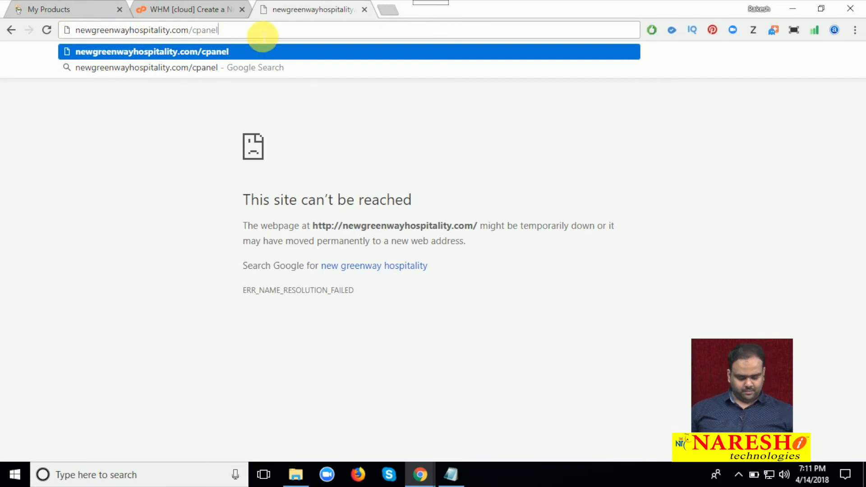
{"action": "key", "text": "Return"}
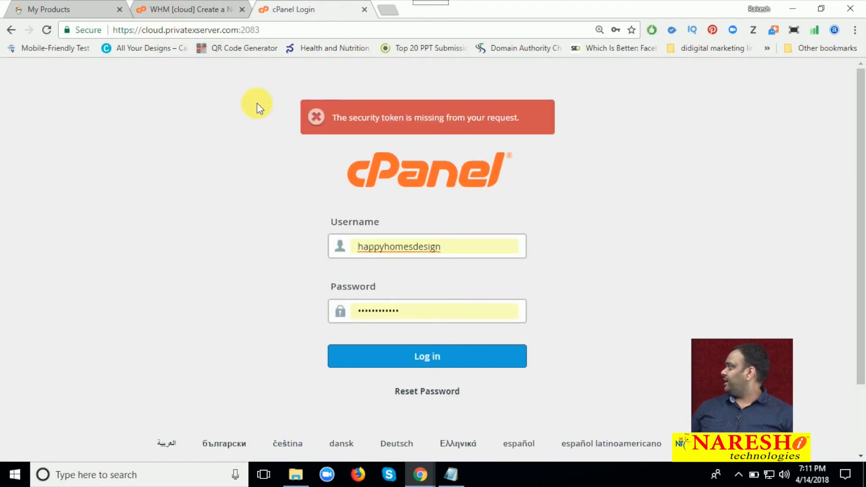
Log in to cPanel with the username newgreenway and the account password
{"action": "double_click", "coordinate": [367, 246]}
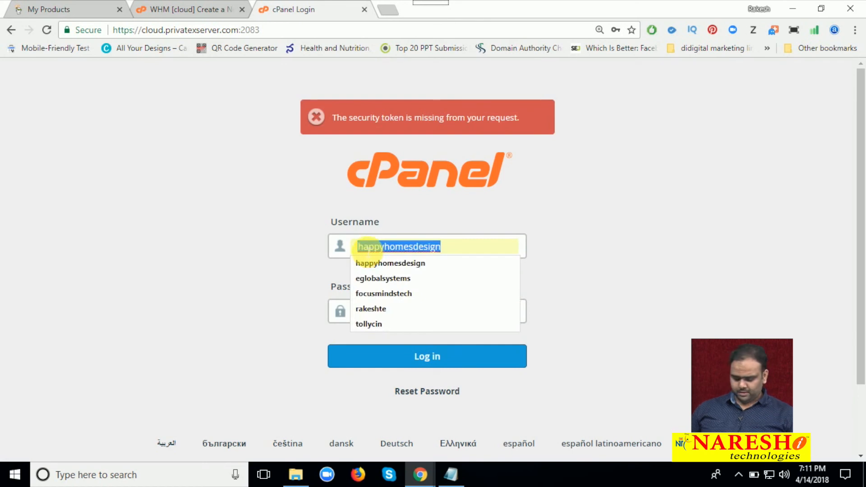
{"action": "type", "text": "newgreenway"}
{"action": "left_click", "coordinate": [373, 311]}
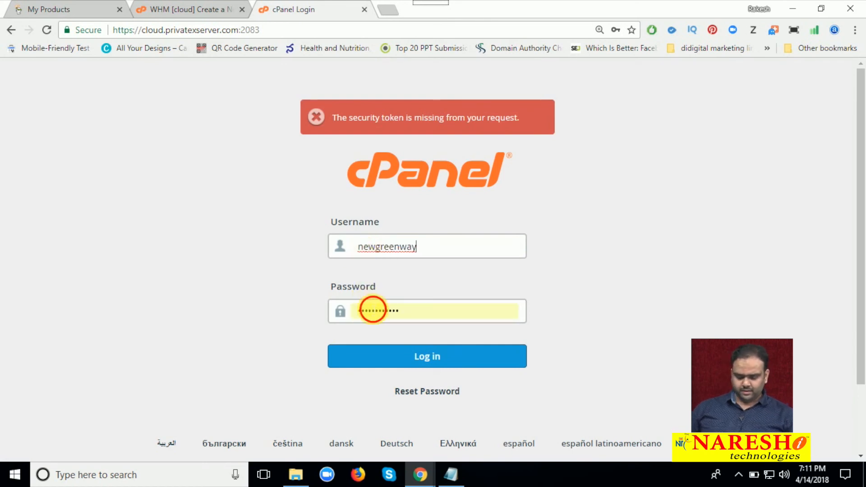
{"action": "double_click", "coordinate": [372, 310]}
{"action": "type", "text": "••••"}
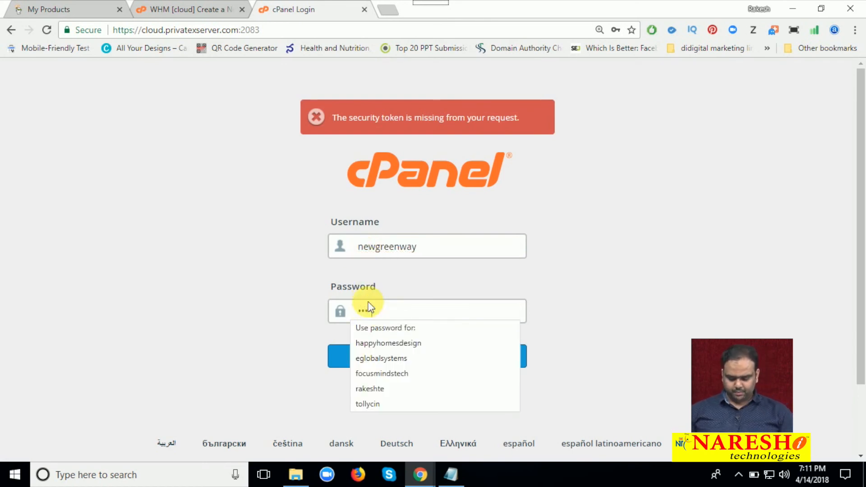
{"action": "key", "text": "Return"}
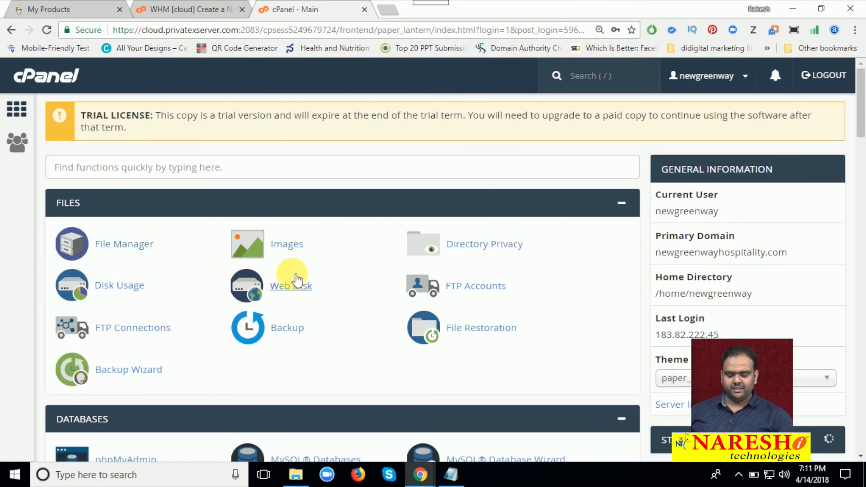
Look through the cPanel home page's Files, Databases, SEO and Marketing Tools, Domains and Email sections
{"action": "scroll", "coordinate": [290, 274], "scroll_direction": "down", "scroll_amount": 3}
{"action": "scroll", "coordinate": [284, 271], "scroll_direction": "up", "scroll_amount": 1}
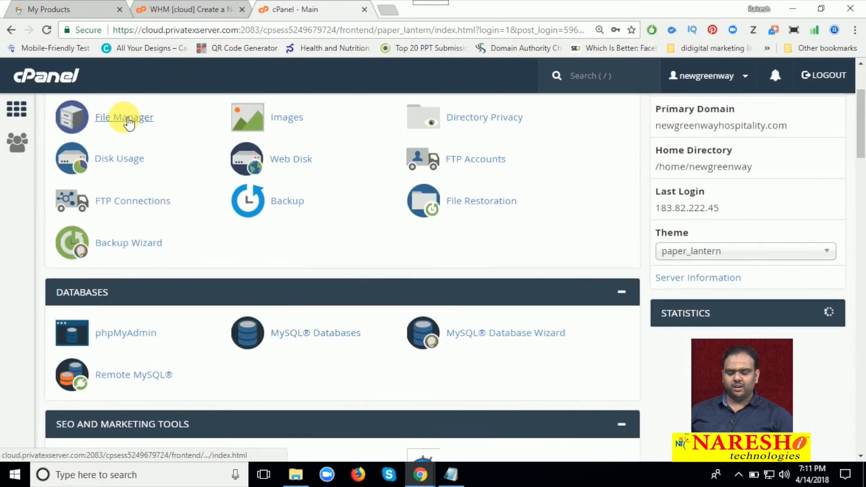
{"action": "scroll", "coordinate": [137, 226], "scroll_direction": "down", "scroll_amount": 3}
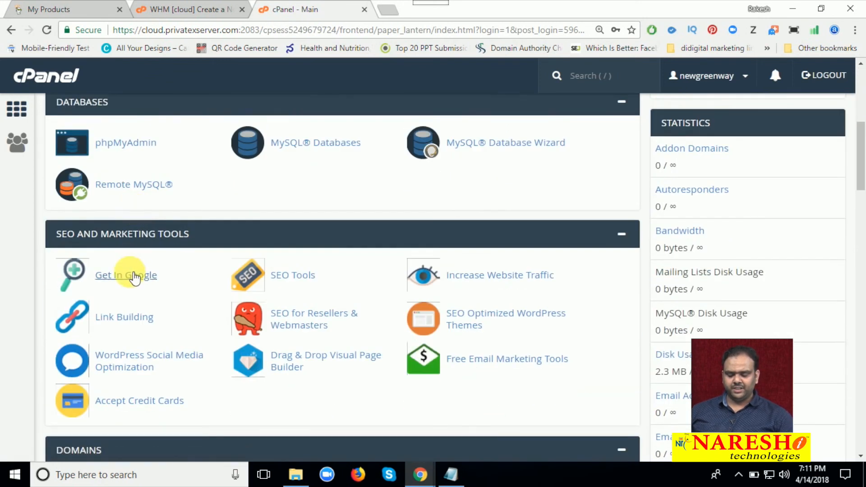
{"action": "scroll", "coordinate": [126, 275], "scroll_direction": "down", "scroll_amount": 3}
{"action": "scroll", "coordinate": [131, 288], "scroll_direction": "down", "scroll_amount": 2}
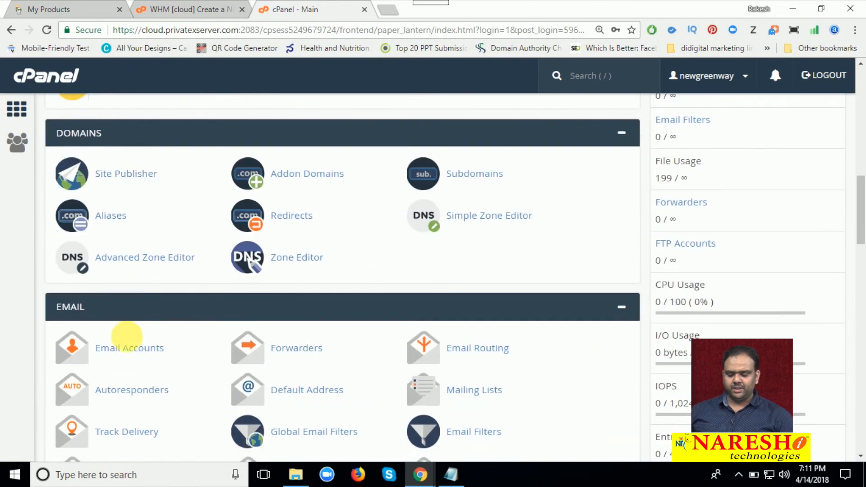